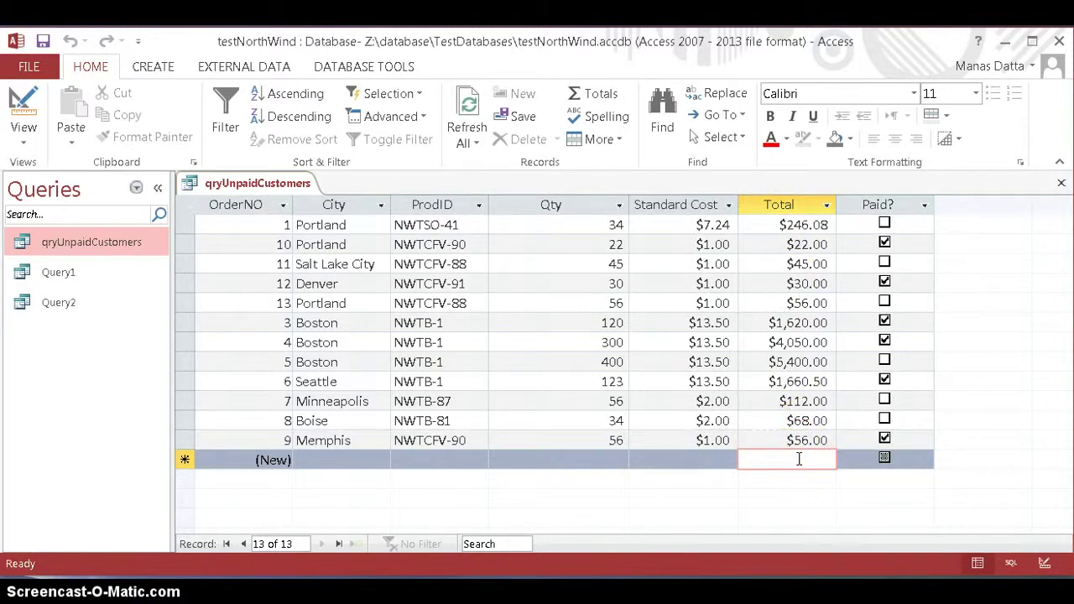
Step: Add a totals row to the query datasheet and set the Total column to Sum
click(613, 458)
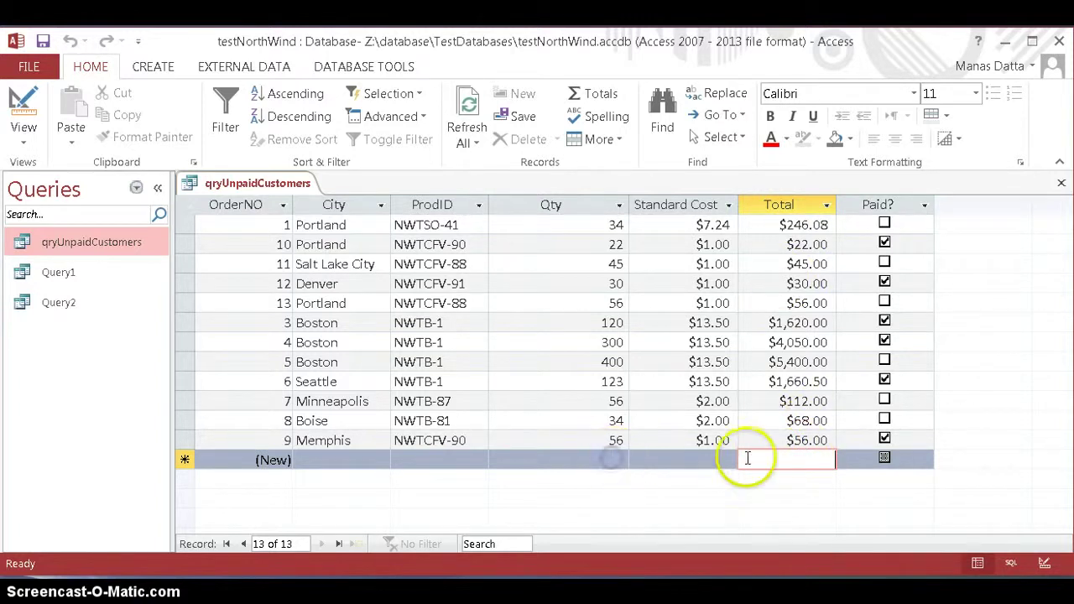
click(753, 457)
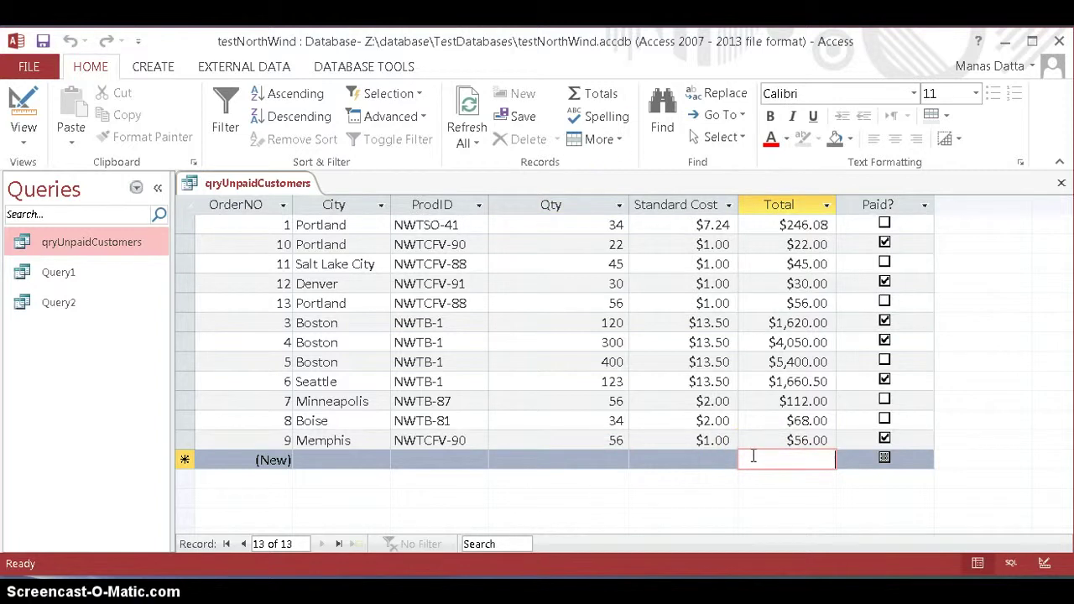
click(597, 95)
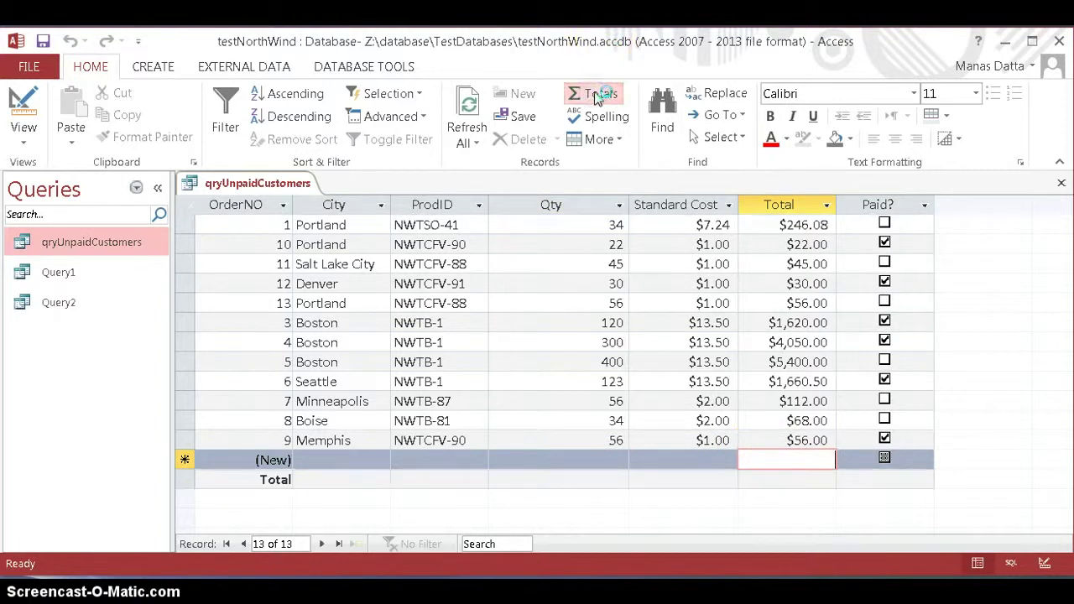
click(761, 484)
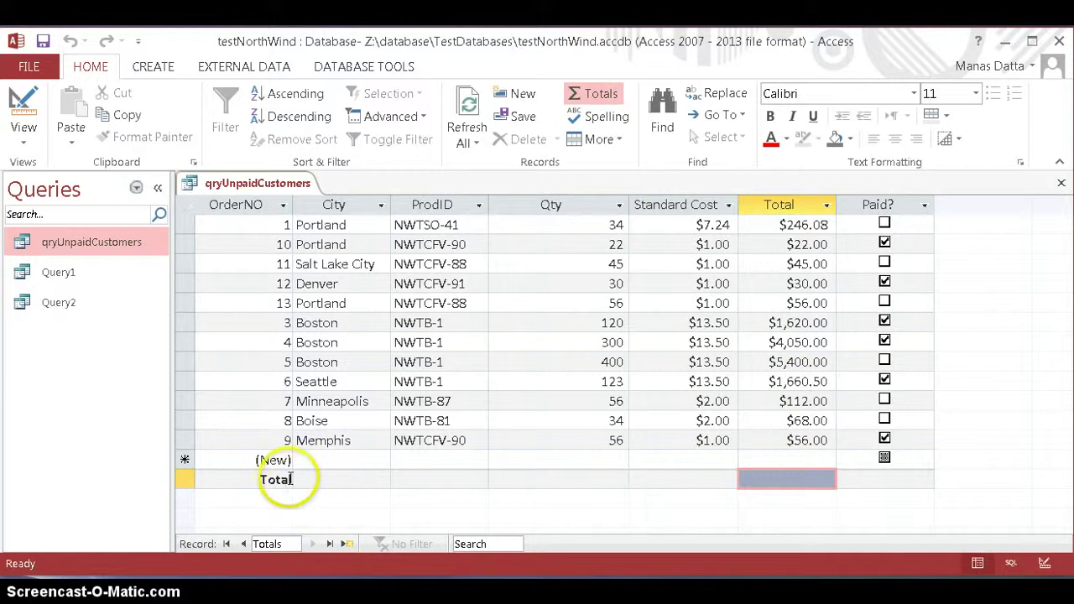
click(768, 481)
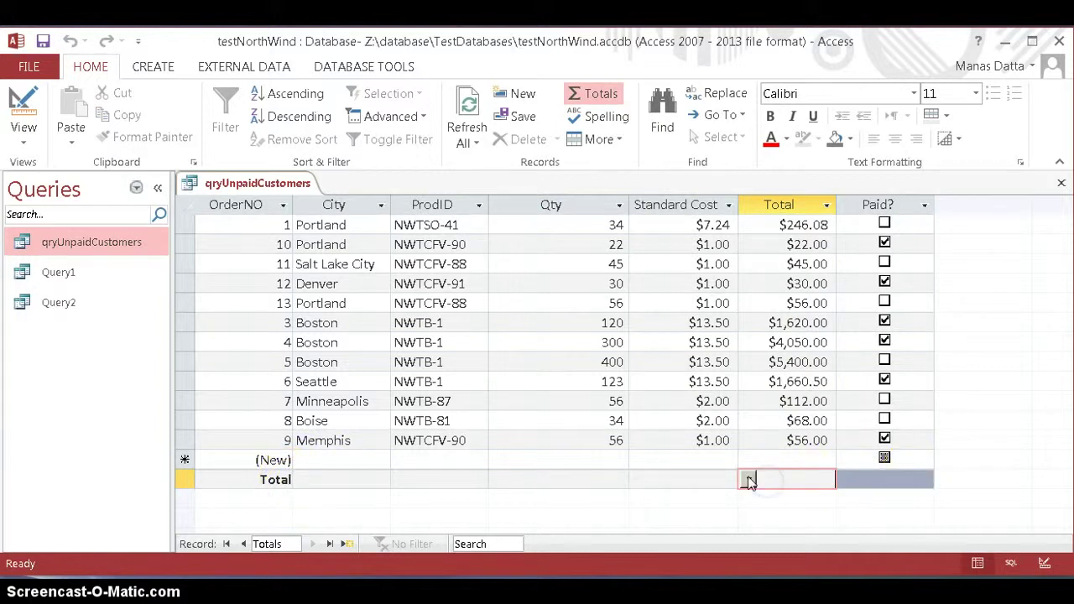
click(749, 481)
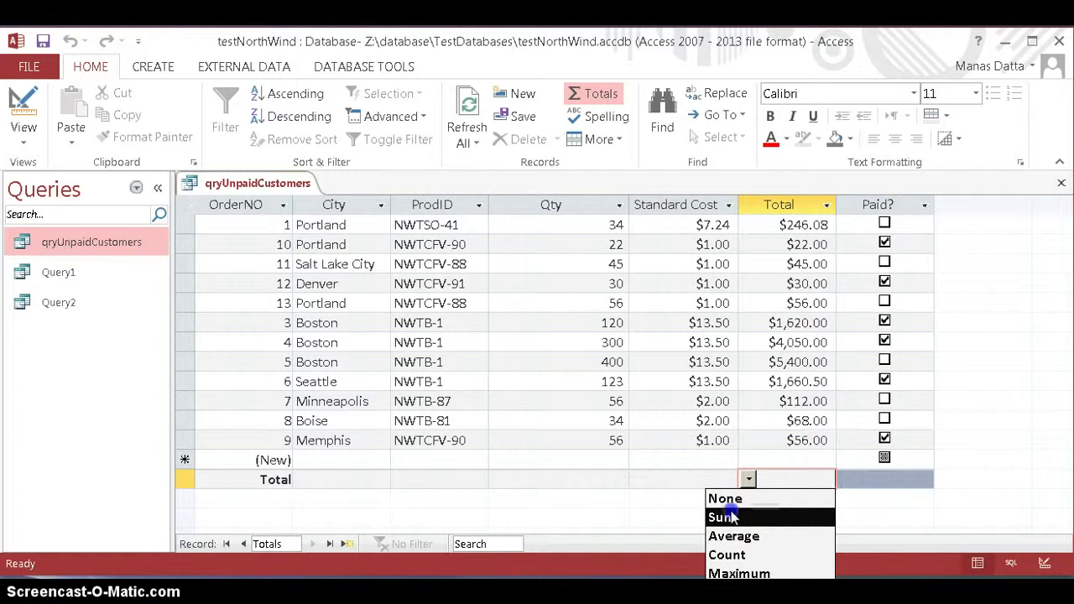
click(723, 517)
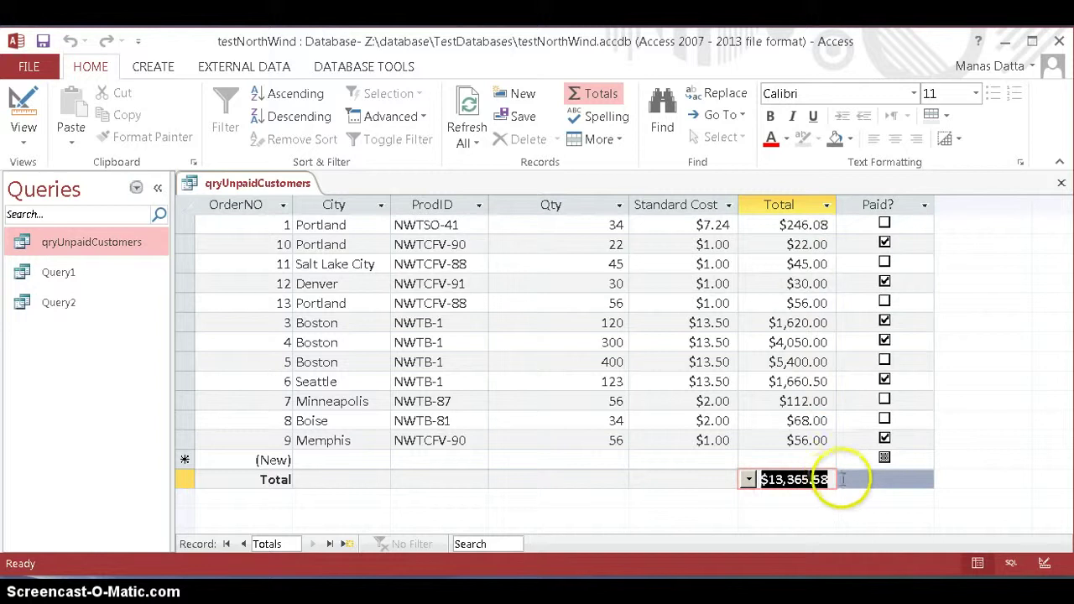
Step: Set the Qty column in the totals row to Maximum
click(846, 479)
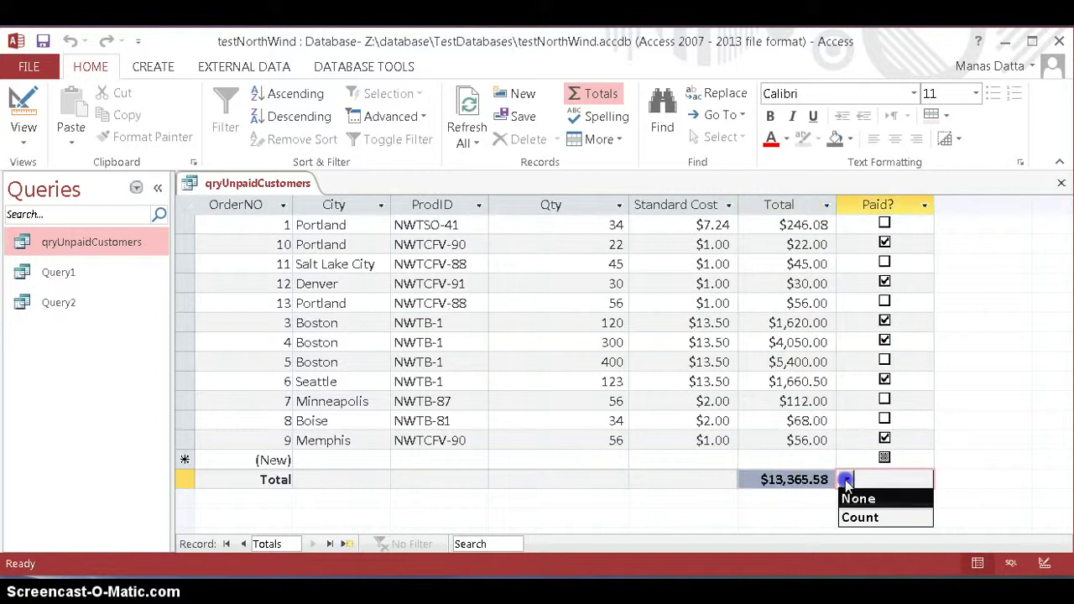
click(611, 475)
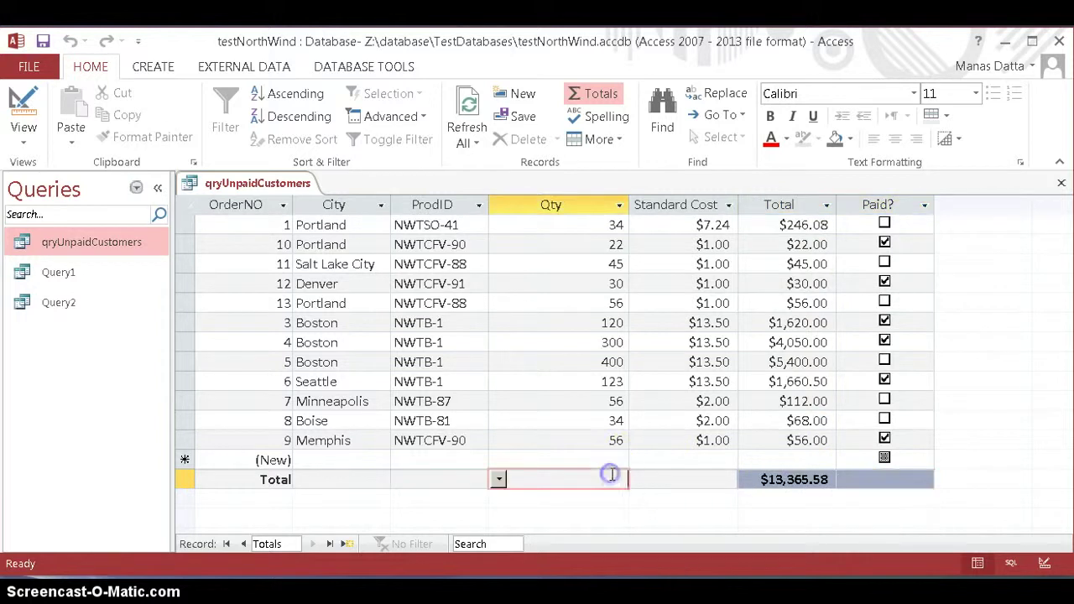
click(498, 480)
click(517, 542)
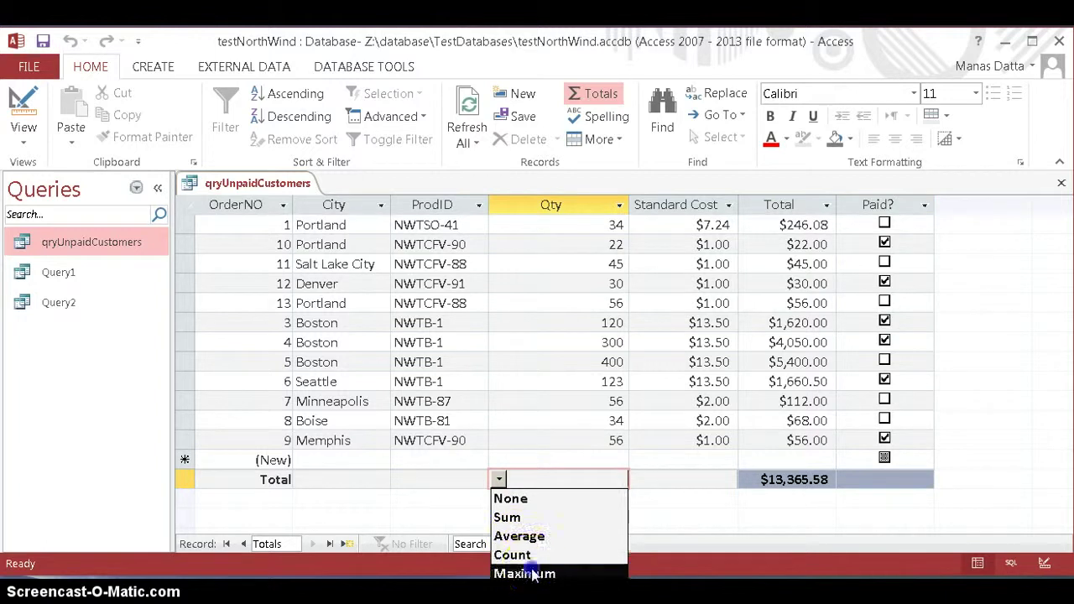
click(532, 574)
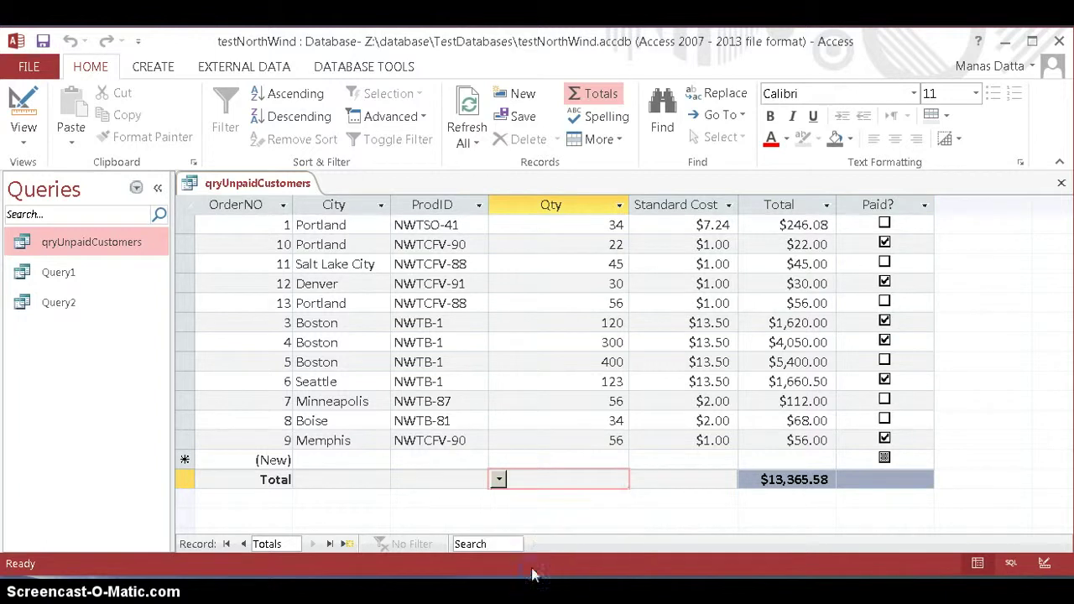
click(604, 482)
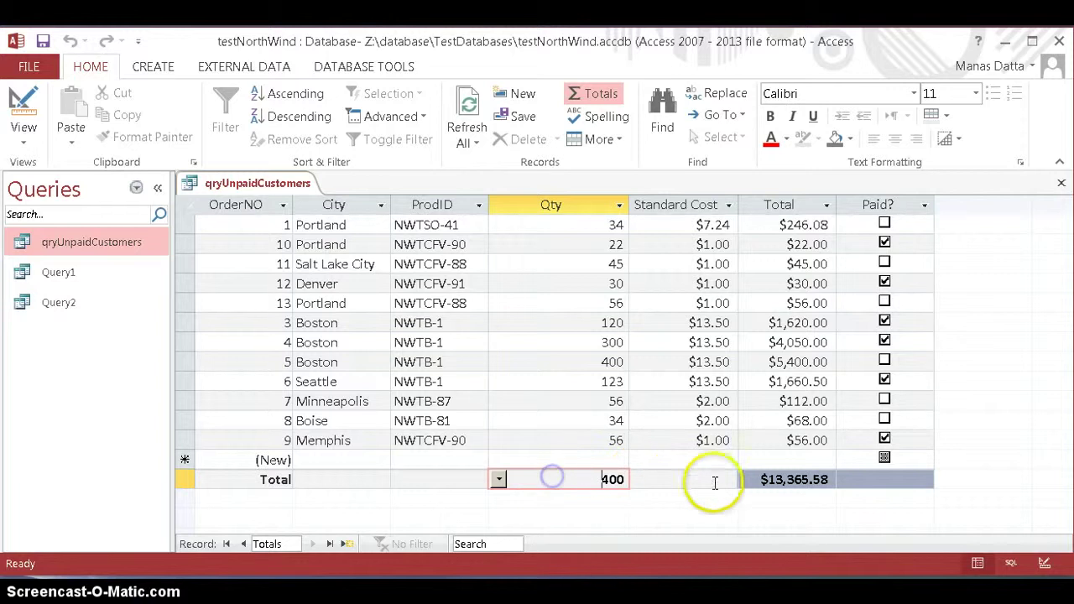
click(786, 479)
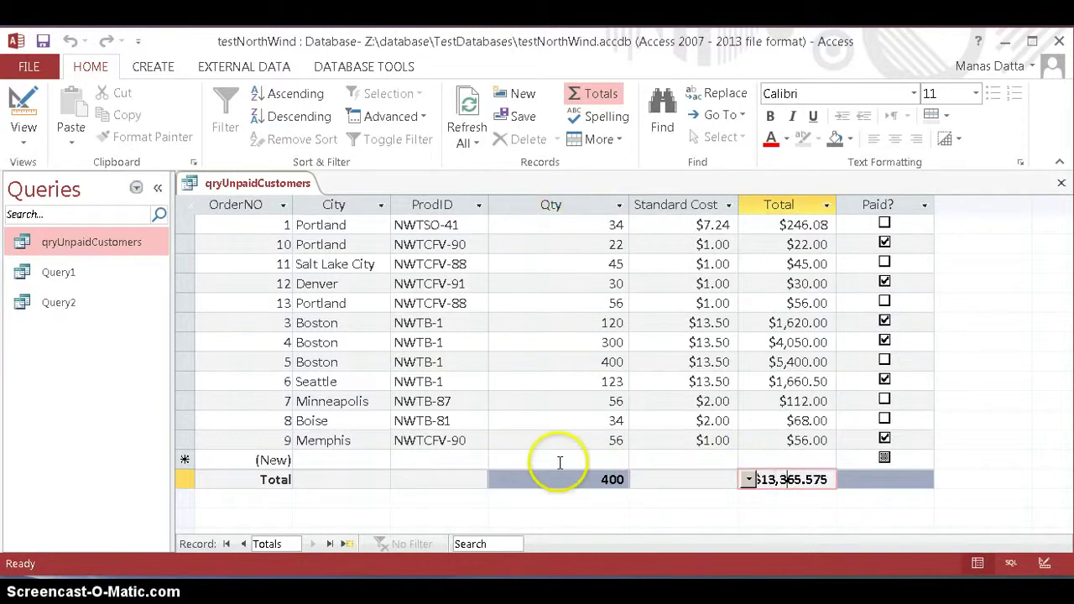
Step: Set the Qty criterion to >=30 in the query design and display the results as a datasheet
right_click(290, 186)
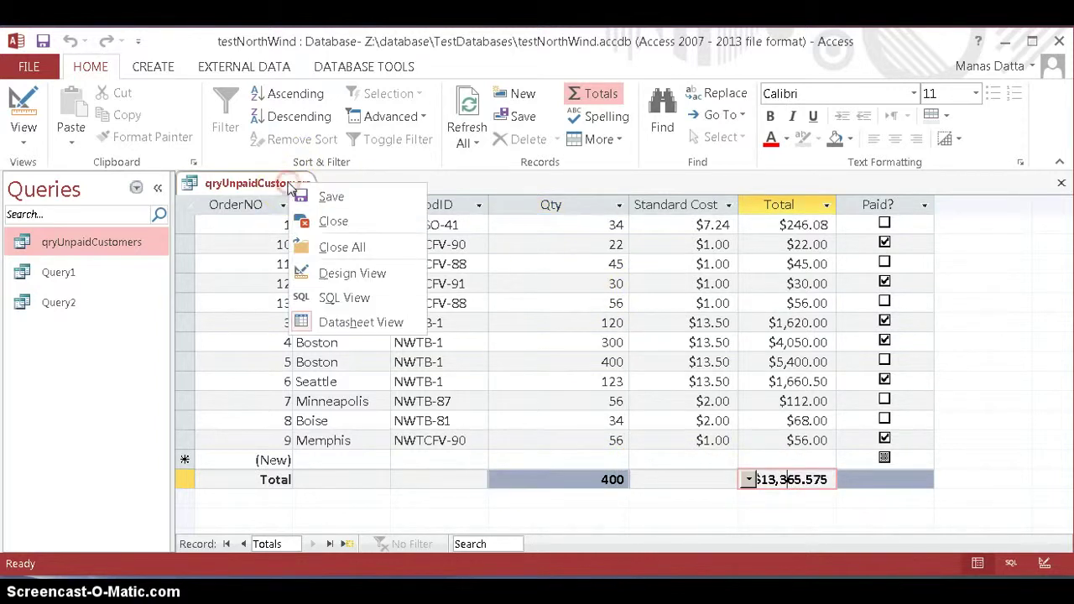
click(340, 273)
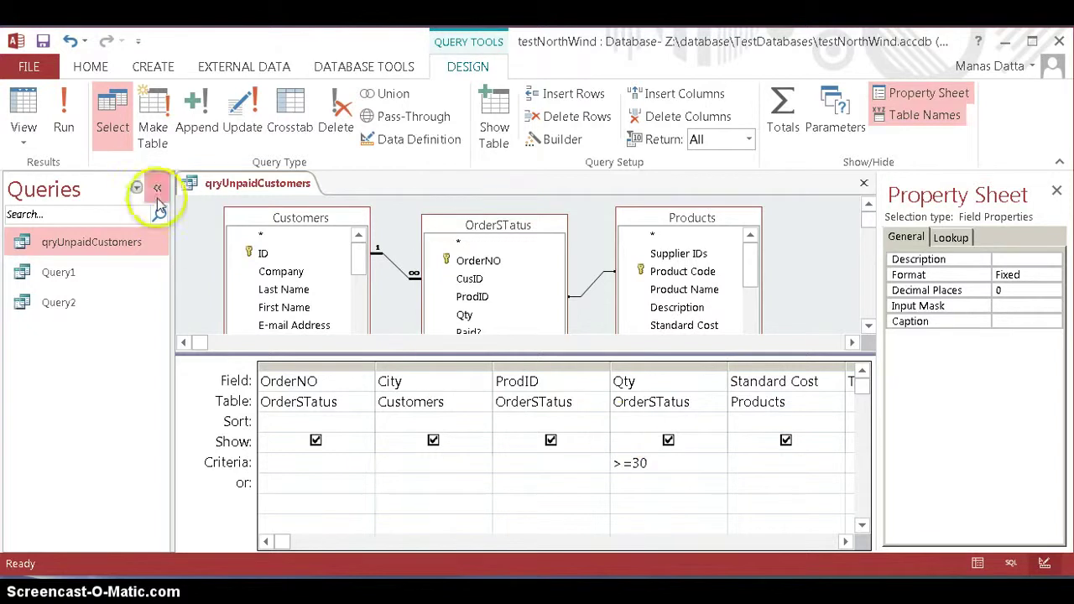
right_click(250, 182)
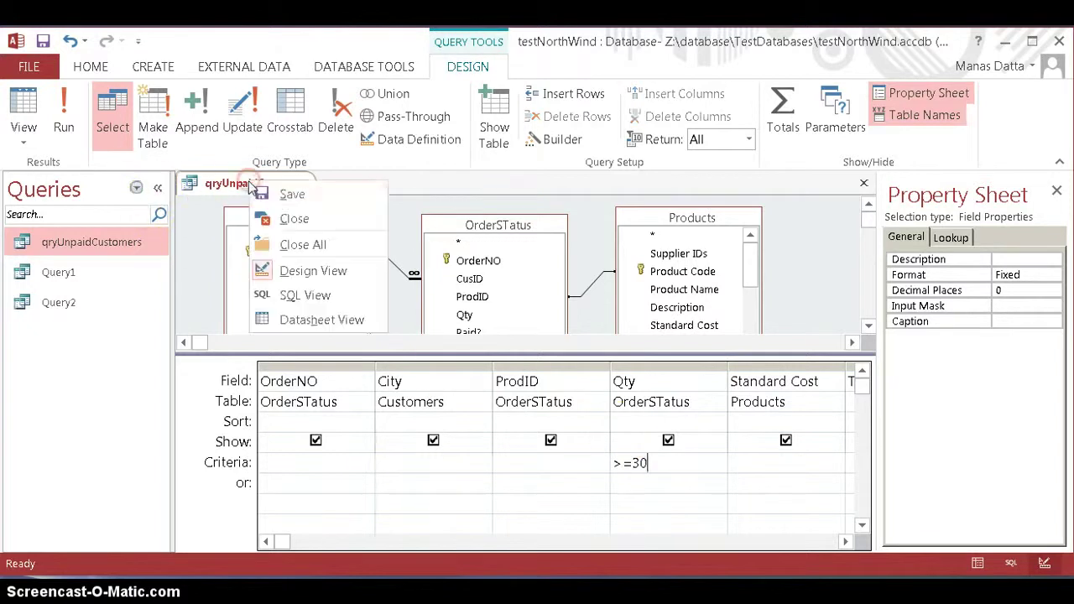
click(286, 319)
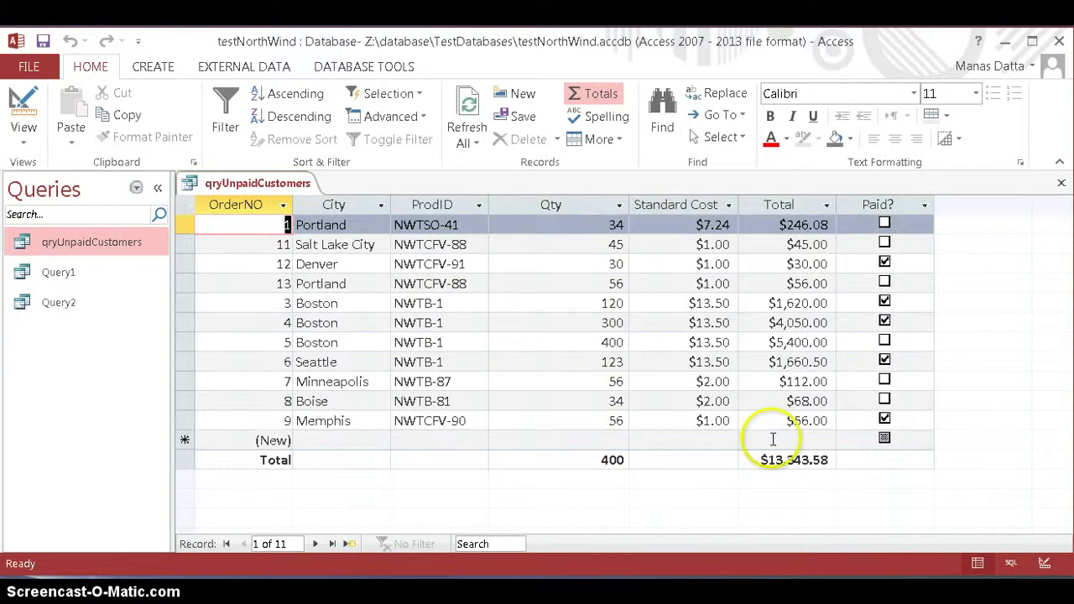
right_click(275, 183)
key(Up)
key(Up)
key(Up)
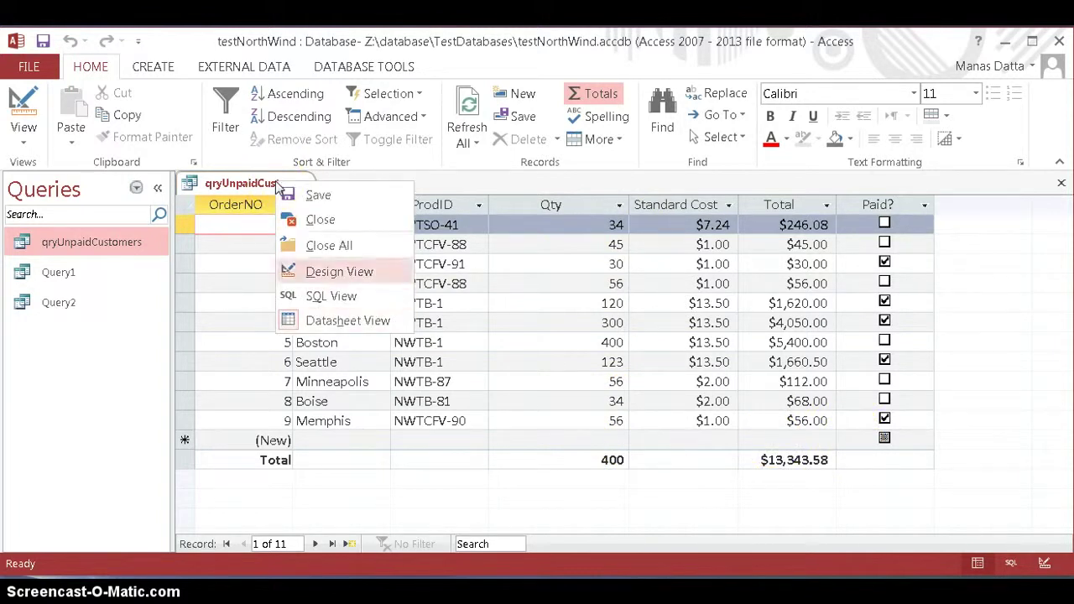
key(Return)
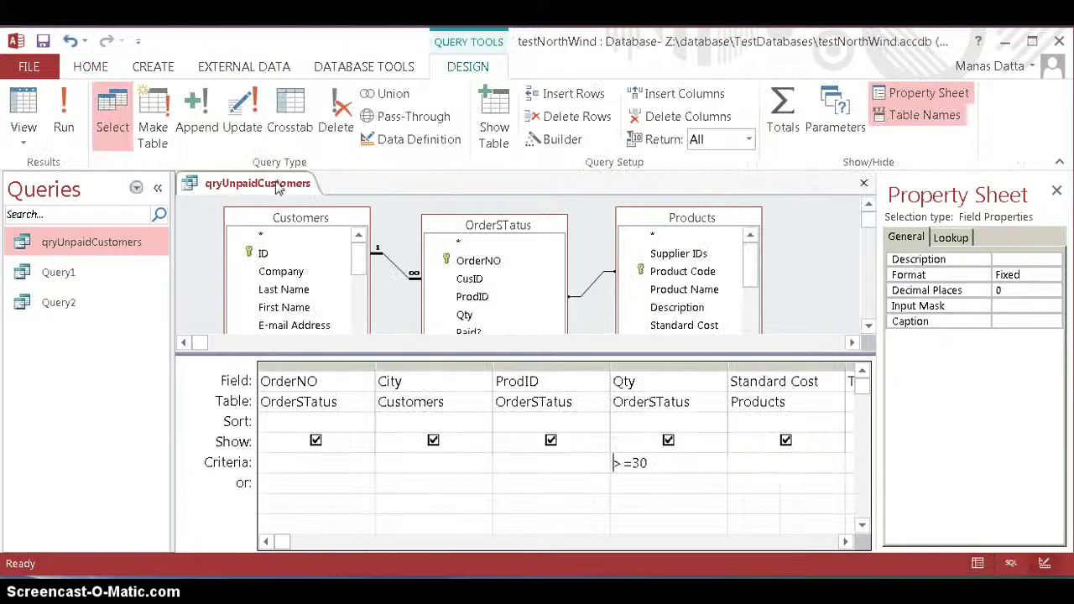
click(779, 464)
right_click(216, 192)
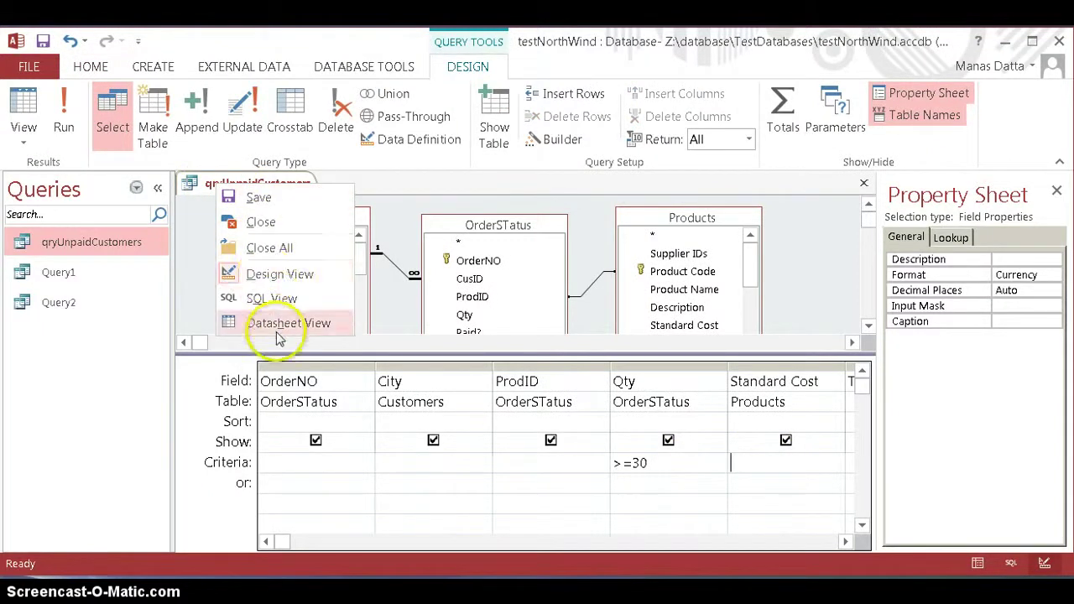
click(279, 325)
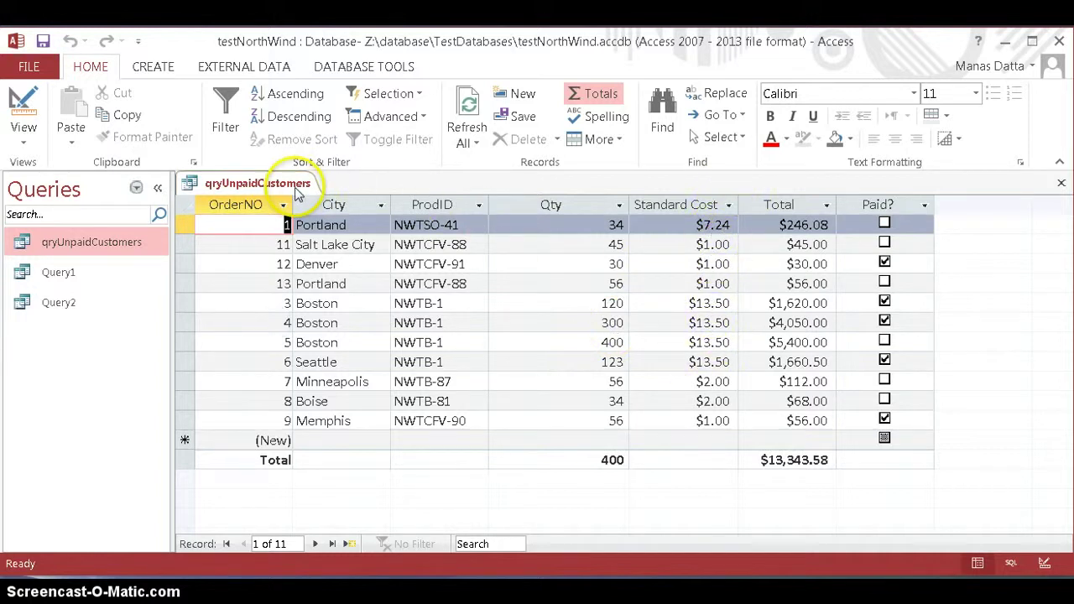
Step: Return the query to Design View and set the Standard Cost criterion to >7.00
right_click(281, 185)
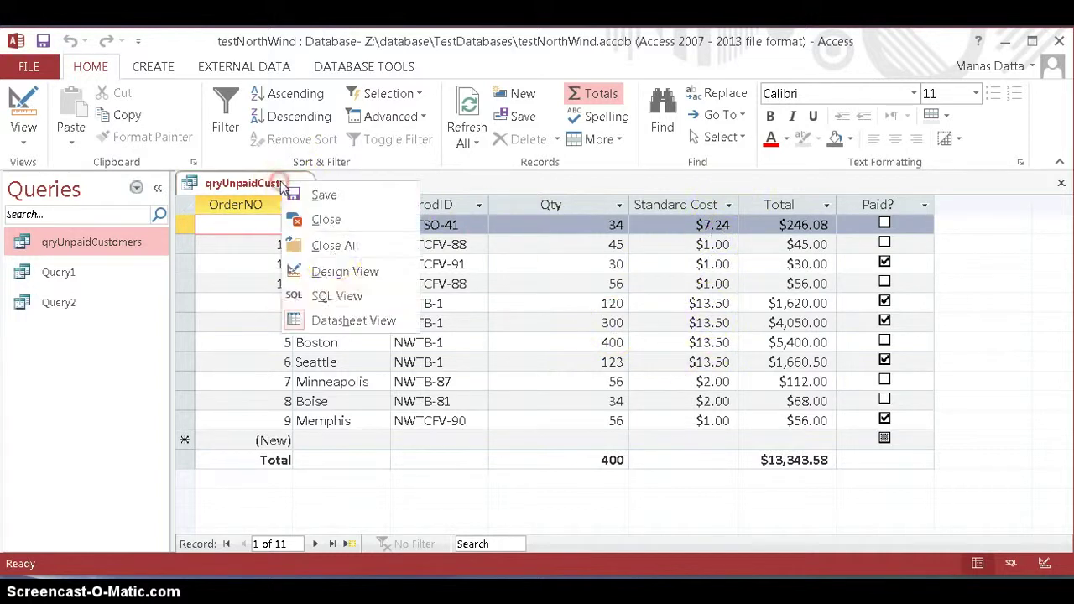
click(336, 272)
click(738, 461)
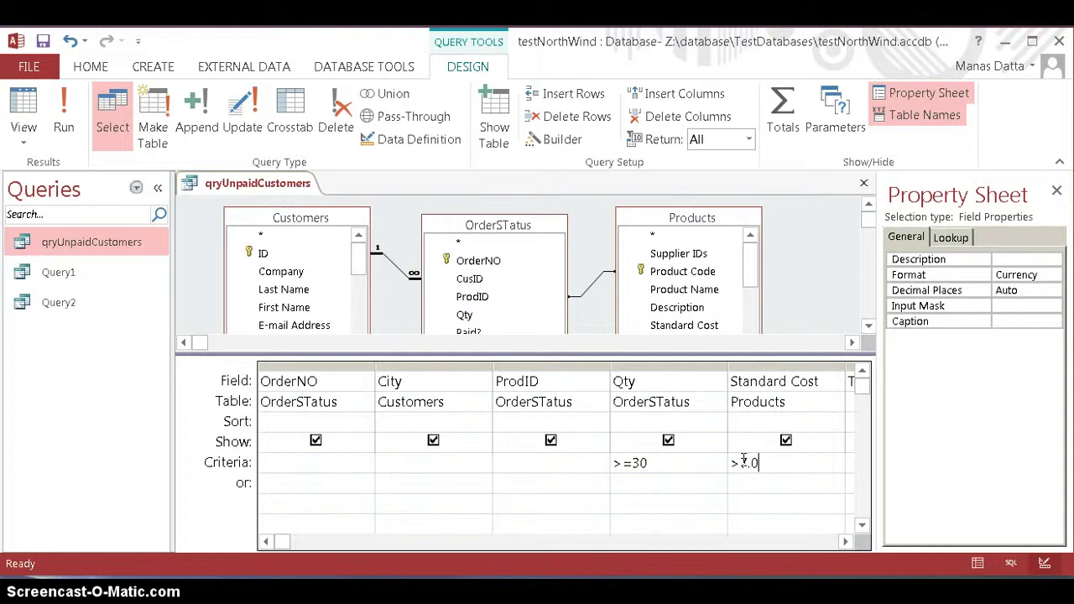
click(797, 460)
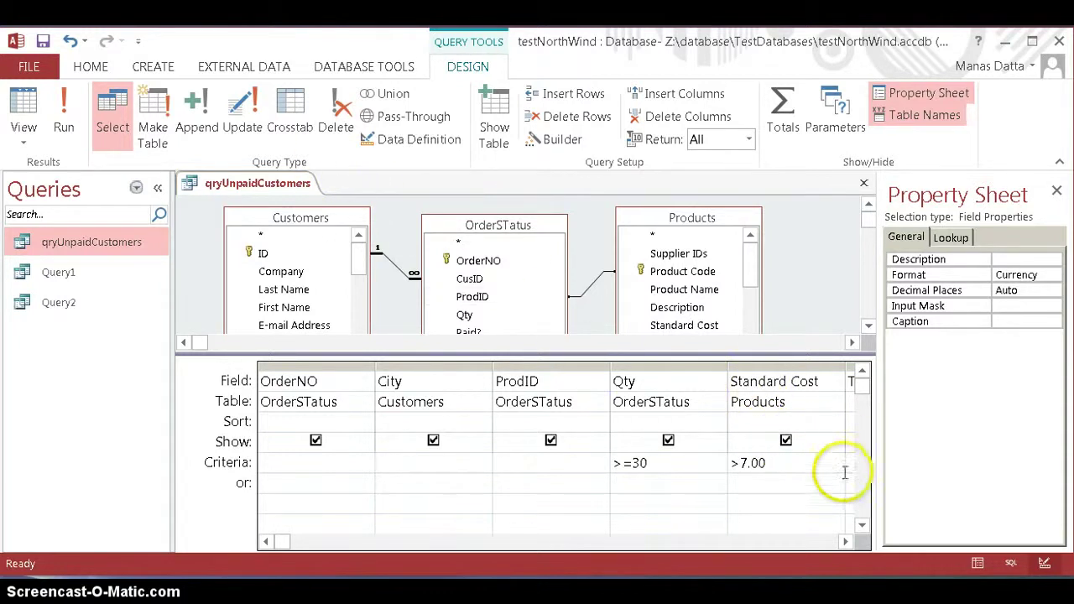
Step: Set the Paid? criterion to true on the same criteria row and display the query's datasheet
click(324, 543)
drag(373, 545, 445, 552)
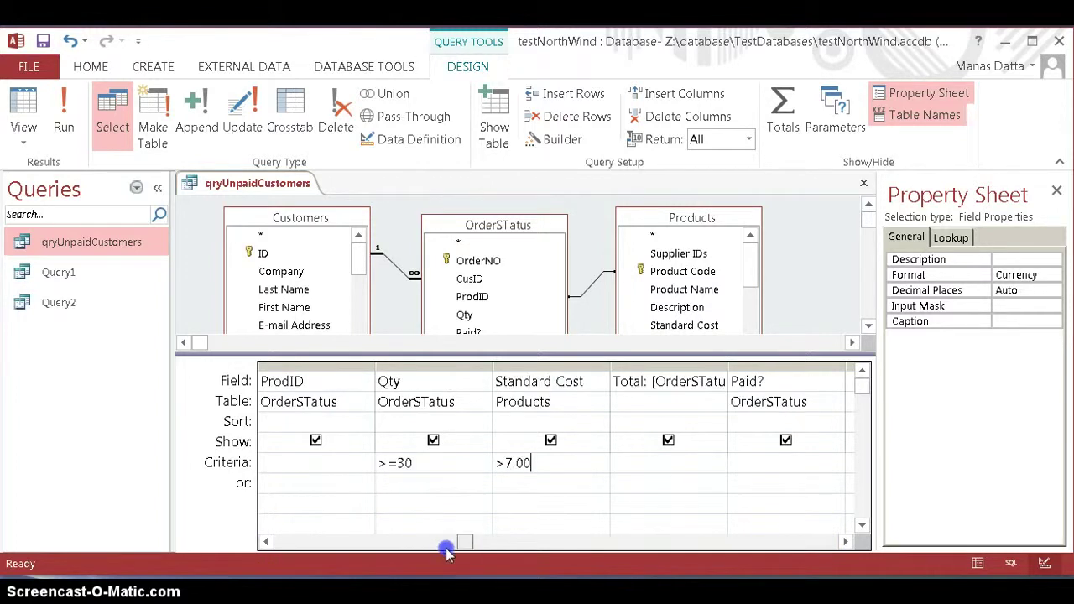
click(766, 461)
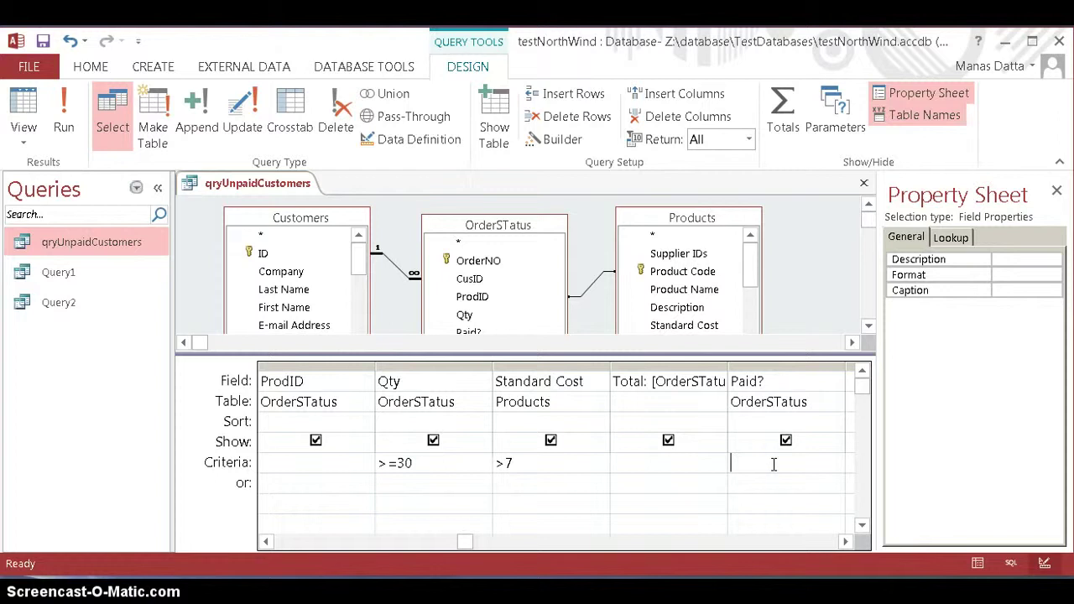
text(true)
right_click(274, 181)
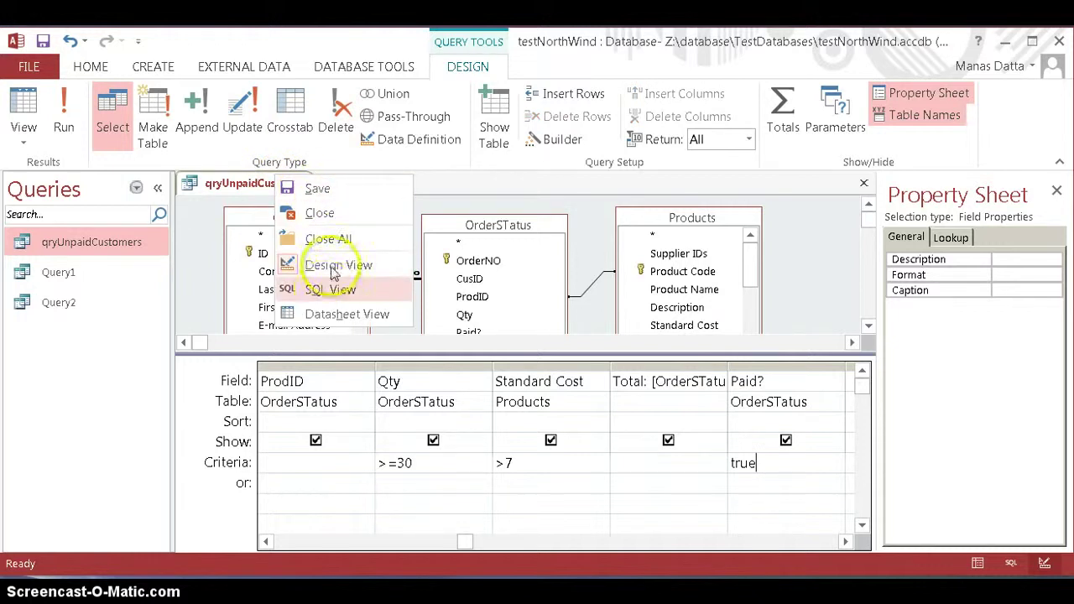
click(340, 313)
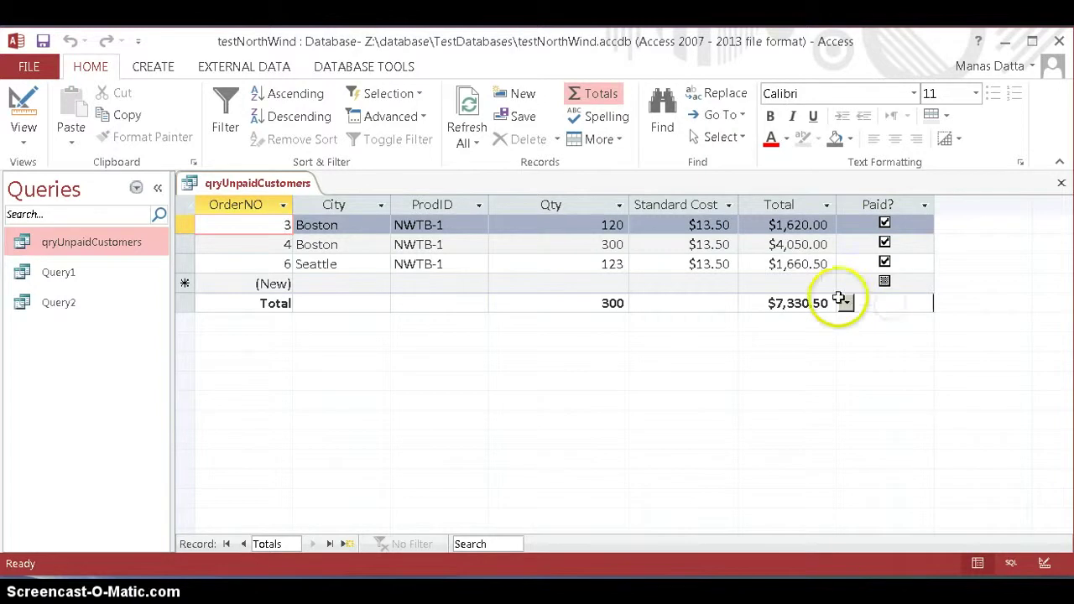
Step: Set the Paid? column in the totals row to Count
click(848, 302)
click(859, 341)
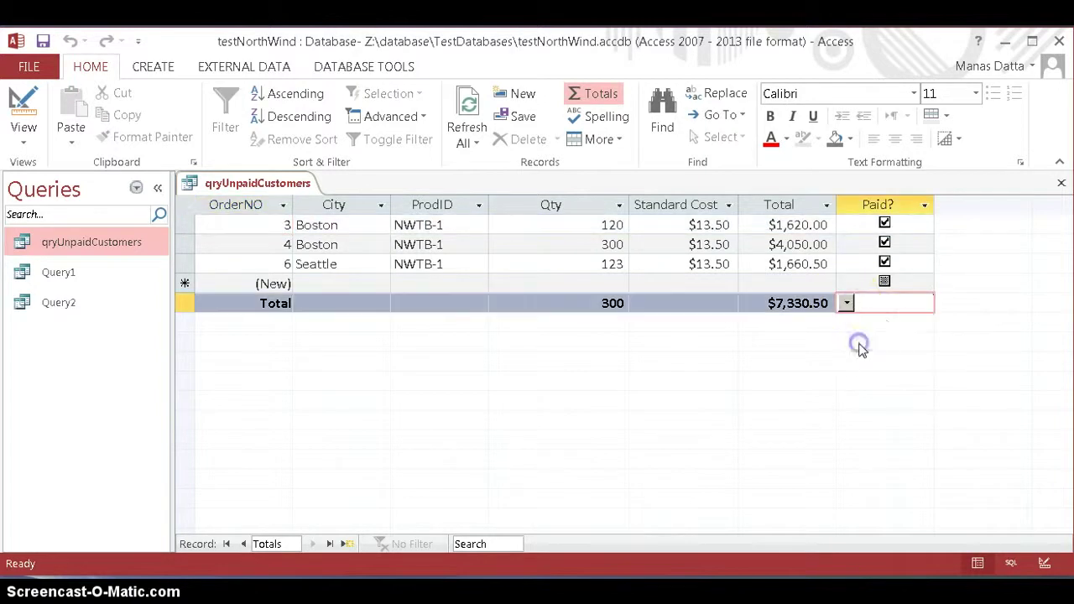
click(891, 302)
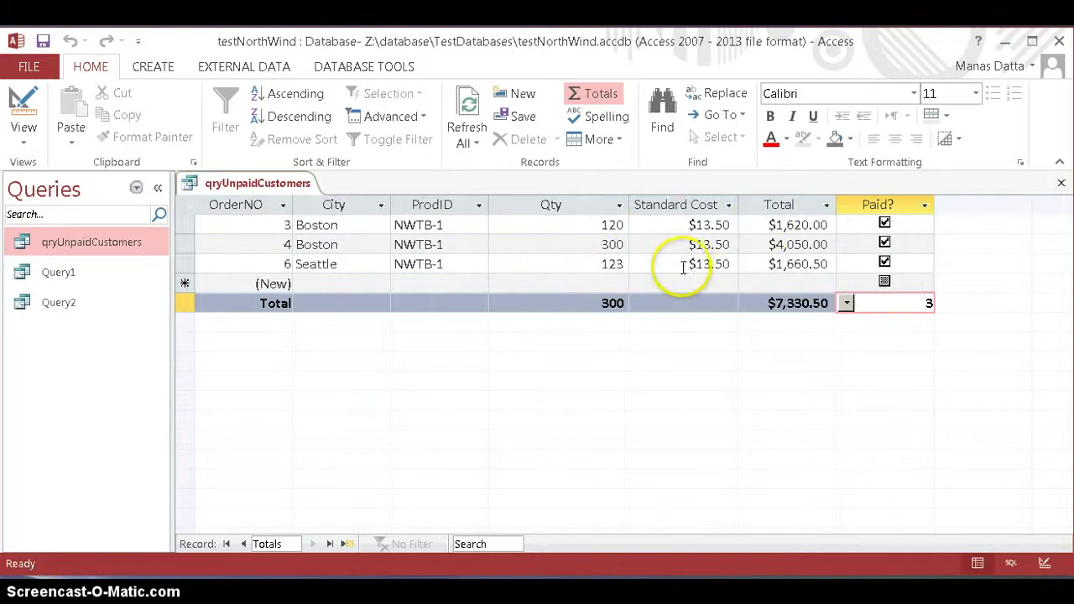
Step: Review the combined Qty, Standard Cost and Paid? criteria in Design View and compare them with the datasheet records
right_click(291, 185)
click(344, 276)
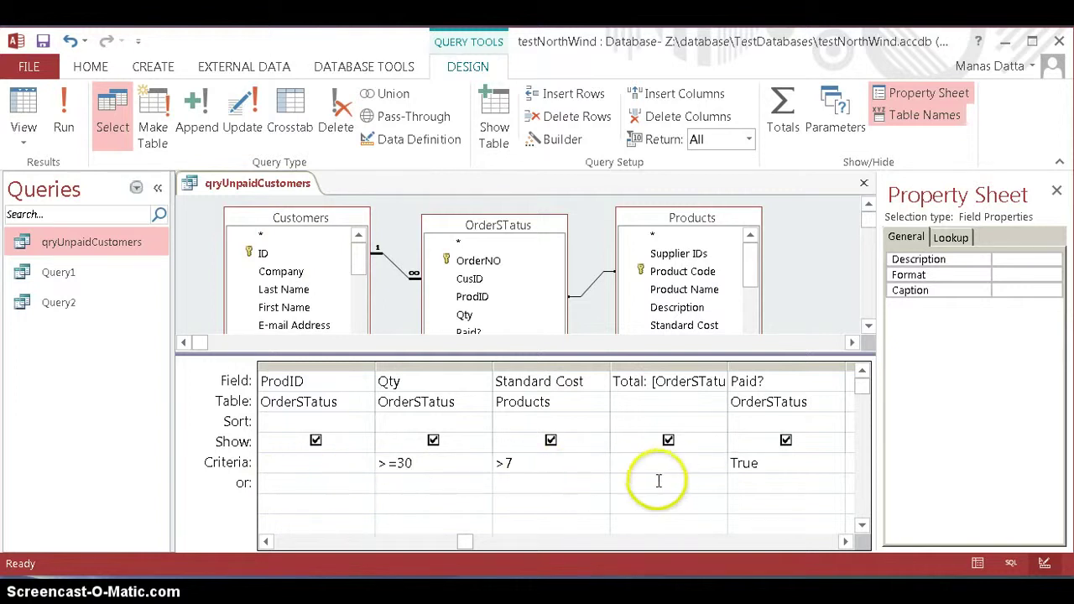
click(384, 440)
key(ctrl+z)
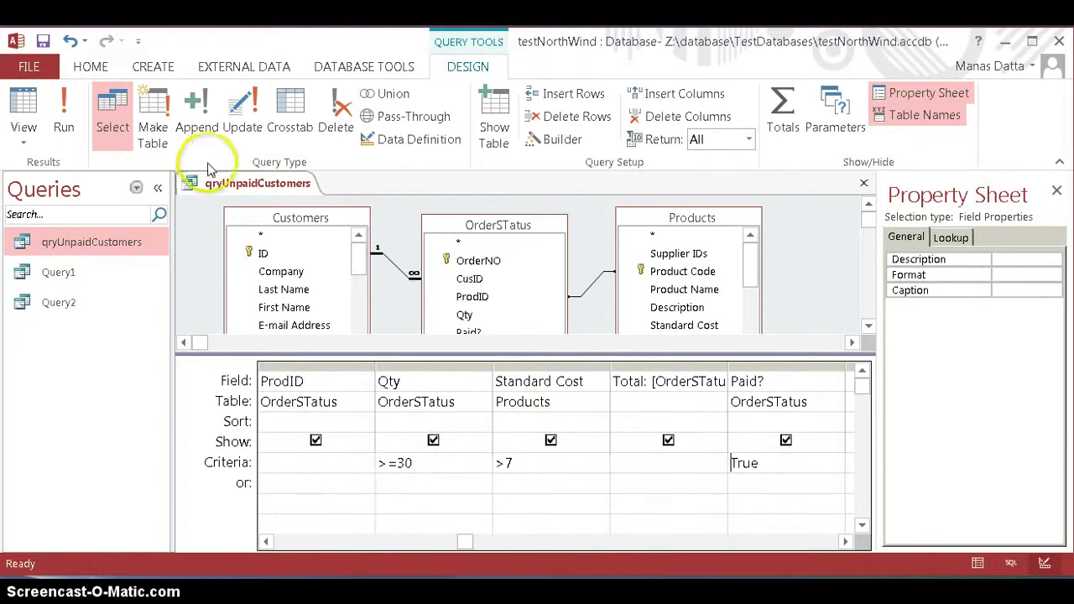
right_click(220, 185)
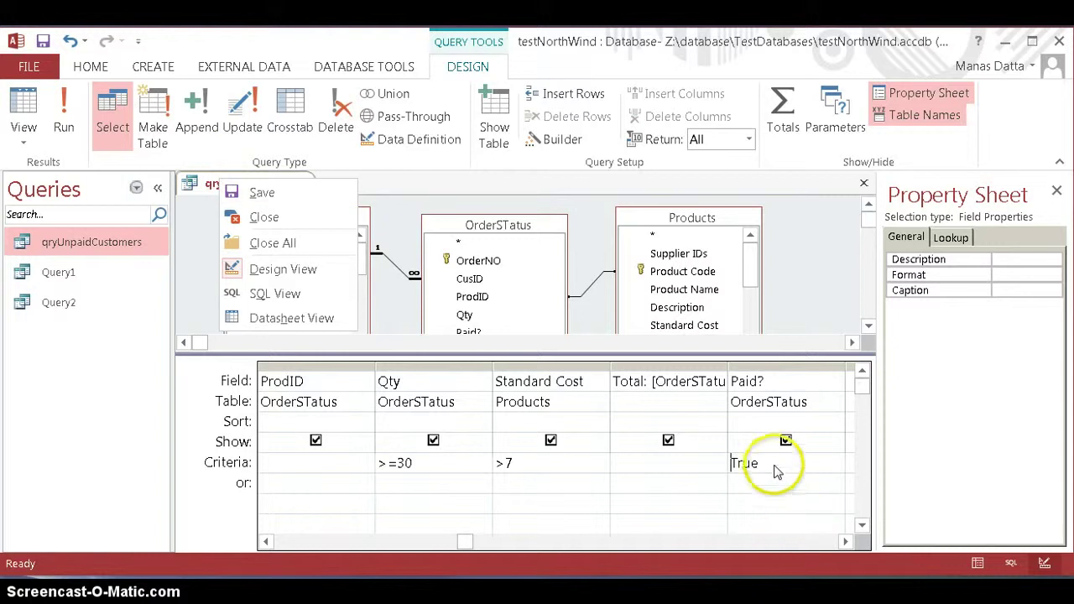
click(286, 319)
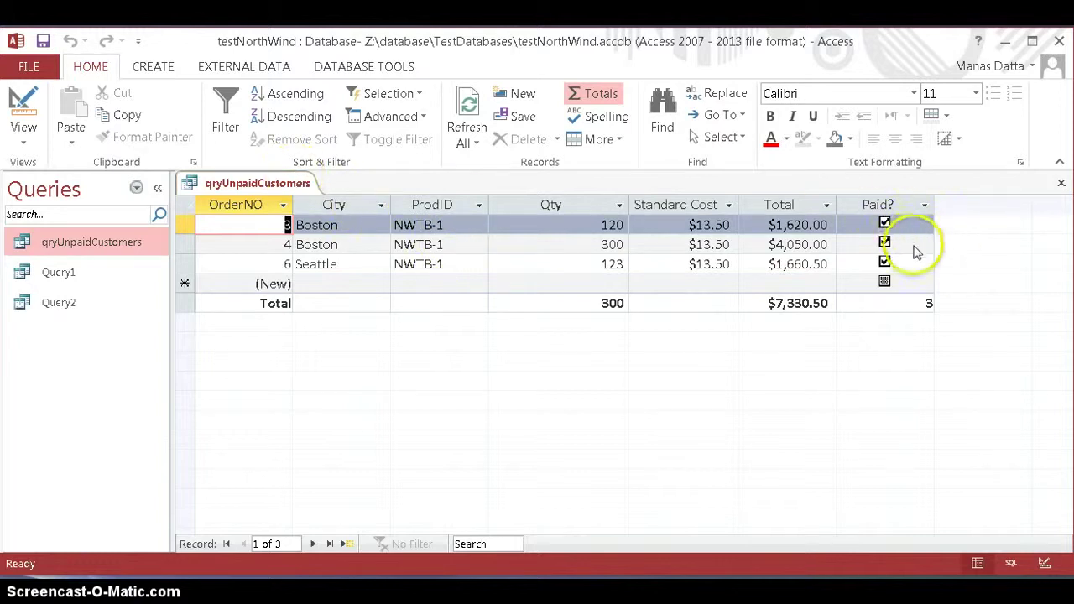
Step: Reopen the query design and set the Standard Cost criterion to >10
right_click(258, 182)
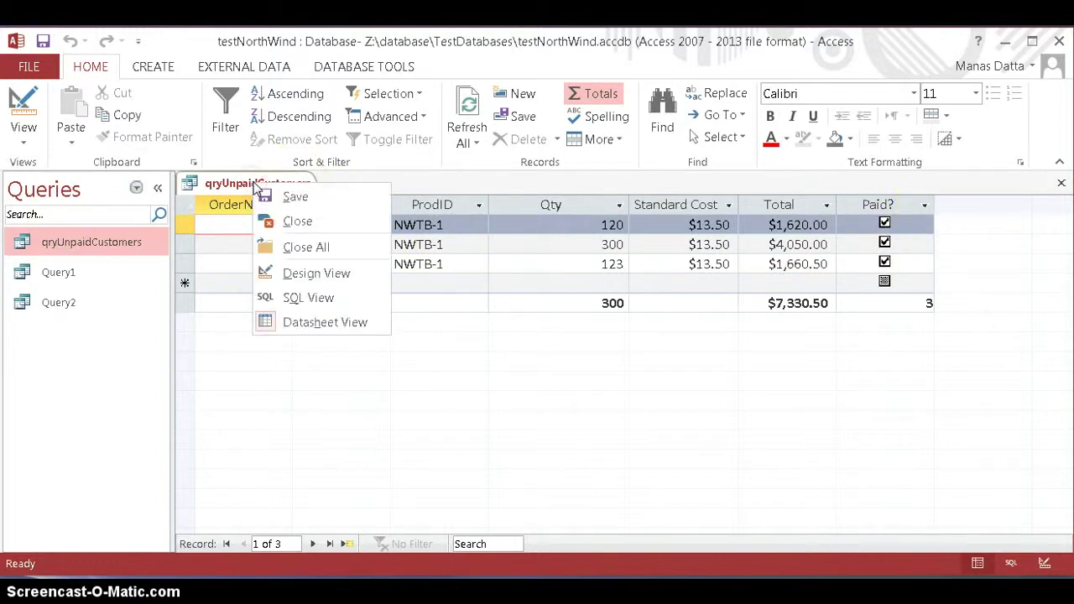
click(302, 274)
click(515, 462)
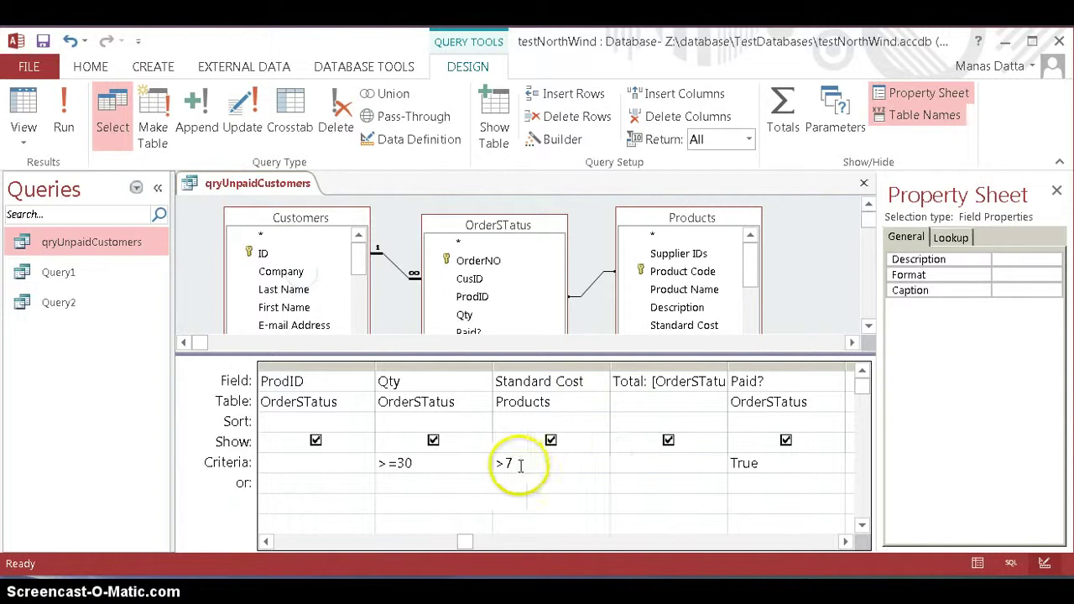
drag(515, 463, 503, 464)
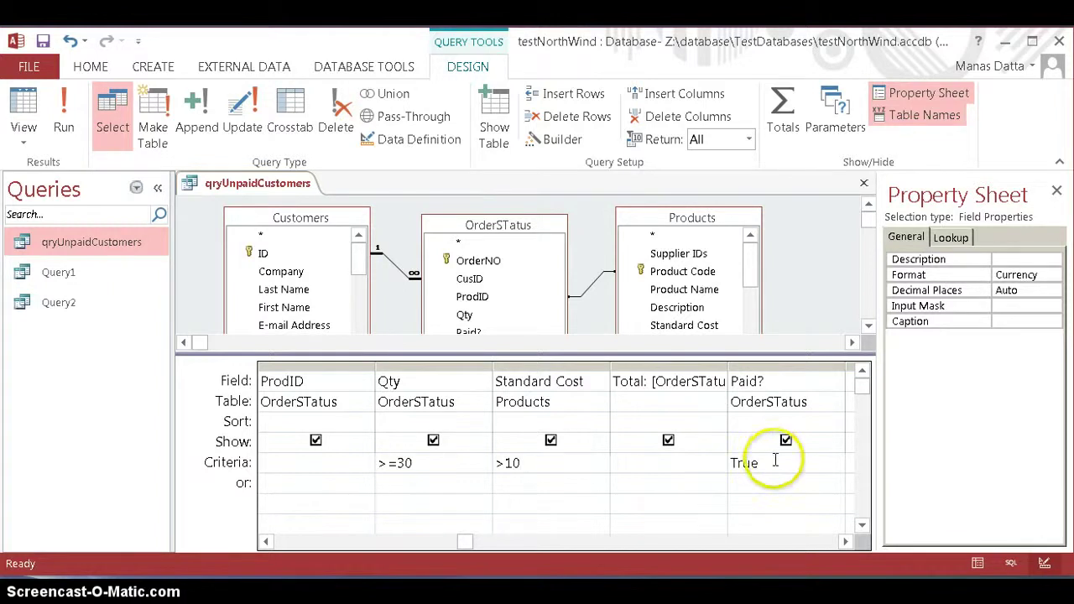
Step: Clear the Paid? criterion, enter False in that field's "or" row, and display the query's datasheet
click(733, 461)
key(Delete)
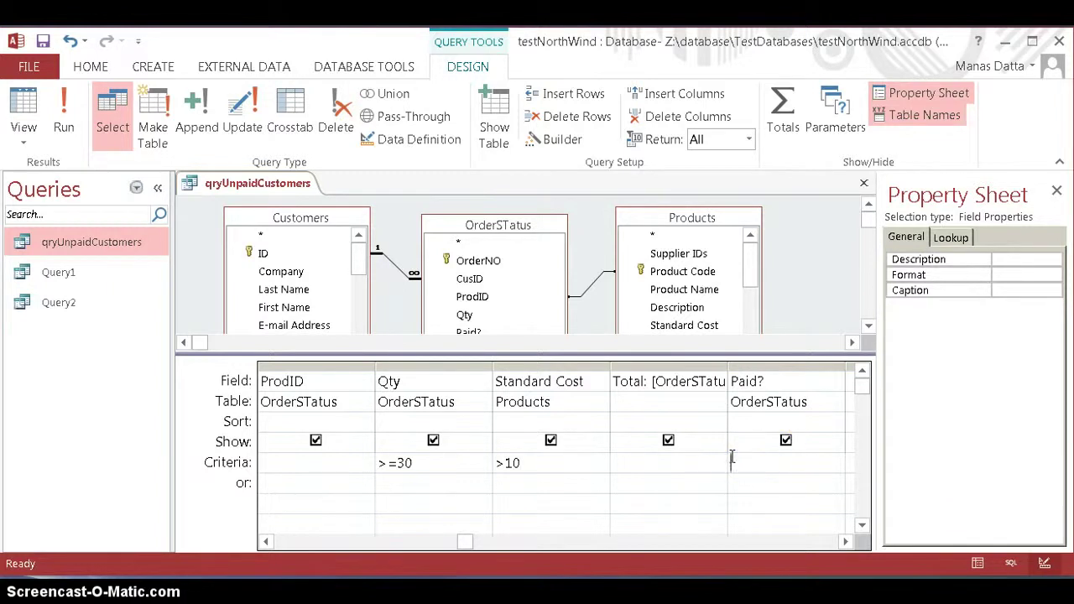
click(747, 482)
text(False)
right_click(262, 183)
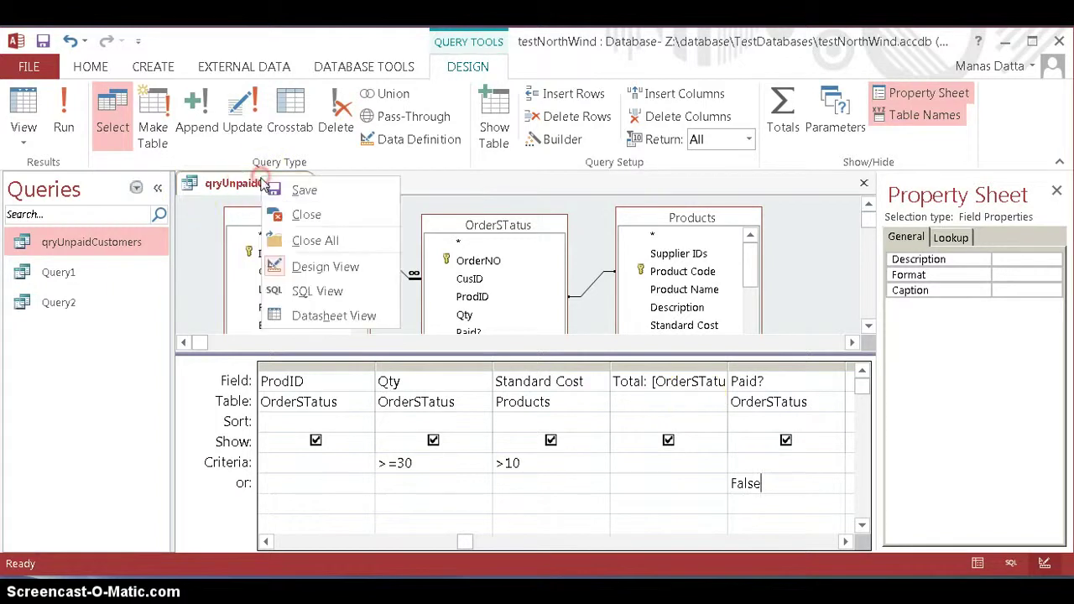
click(319, 316)
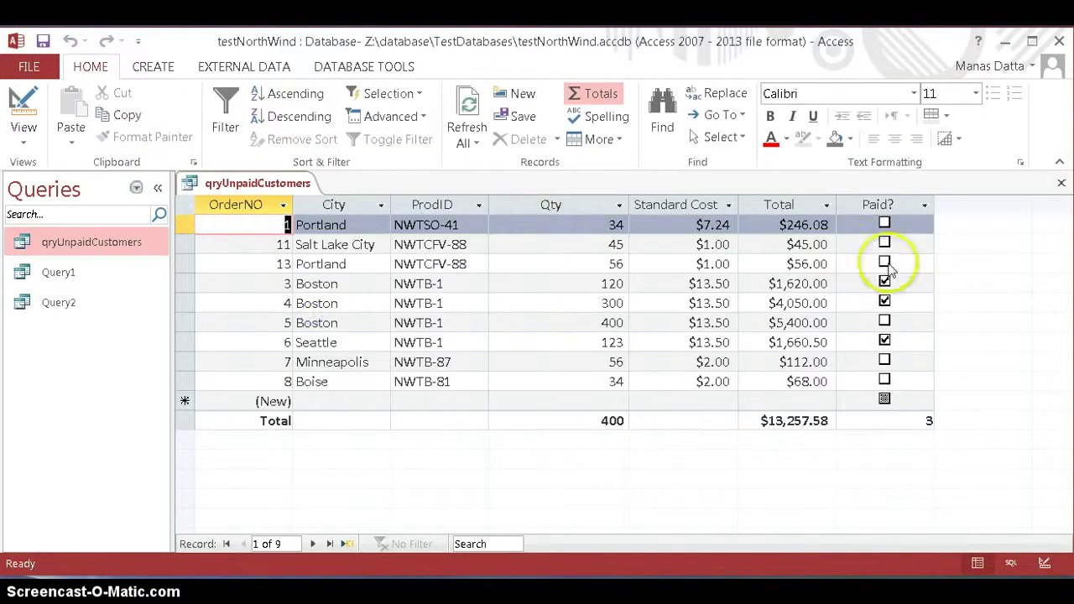